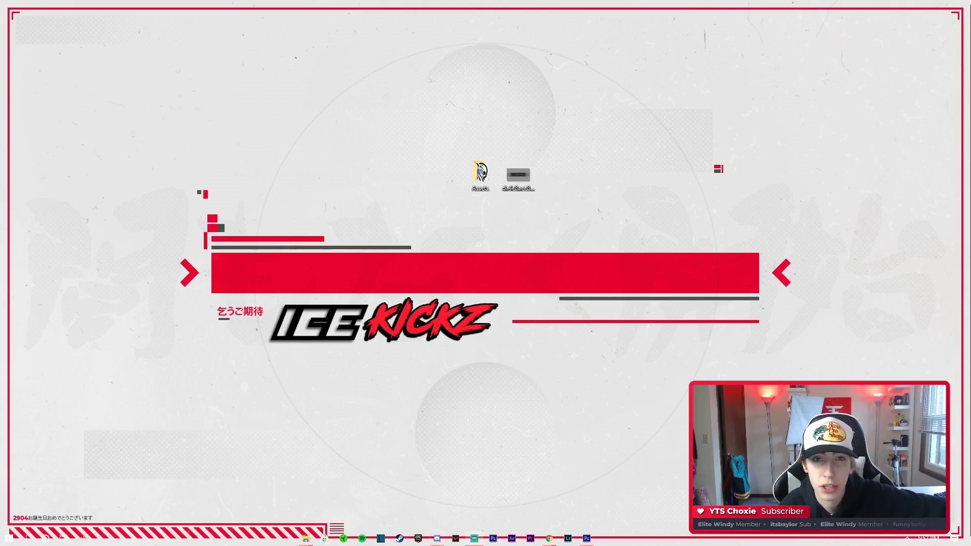
# Switch to the Chrome window showing the Ice Kickz Twitter profile
pyautogui.hotkey('alt', 'Tab')
pyautogui.scroll(-2, 523, 364)
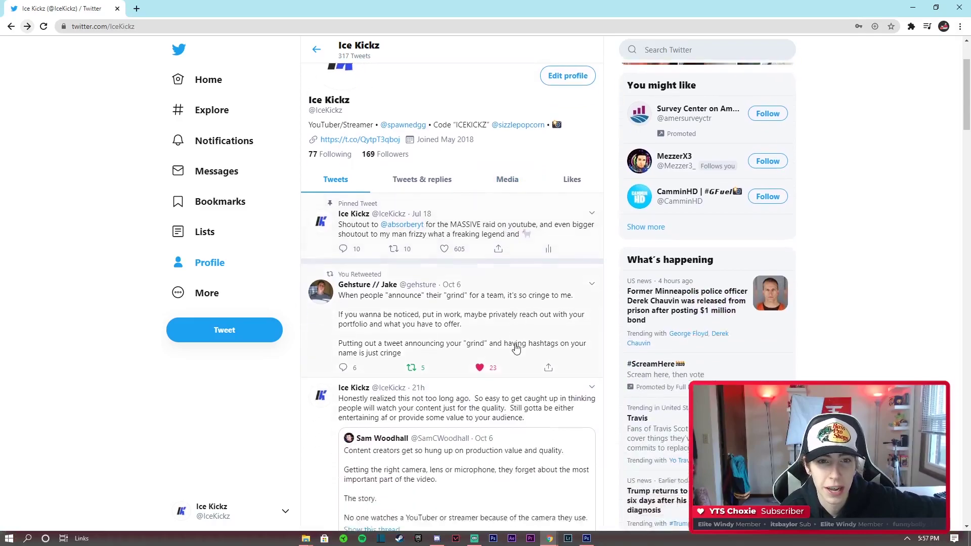
# Scroll to view the current zebra-stripe header, then hide the browser to show the desktop
pyautogui.scroll(2, 523, 364)
pyautogui.scroll(-1, 496, 375)
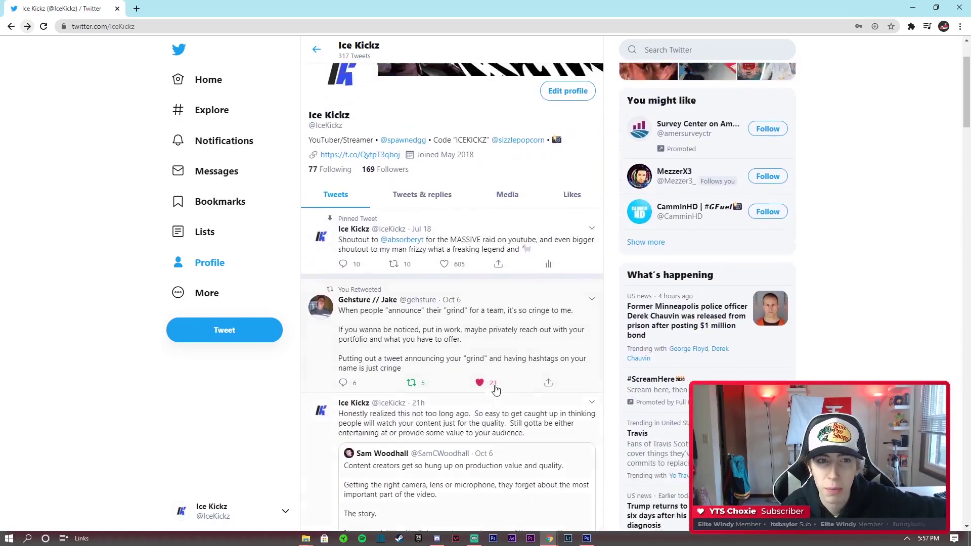
pyautogui.scroll(1, 496, 386)
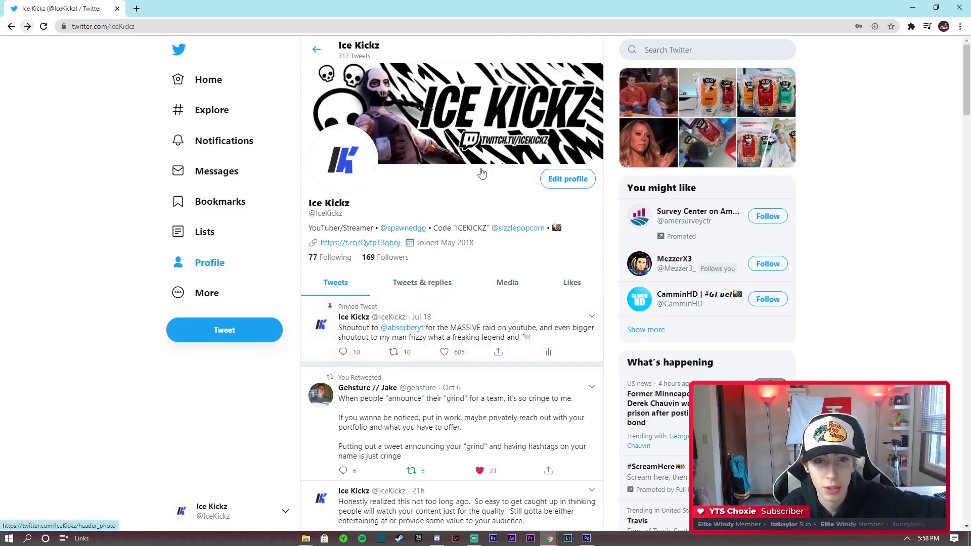
pyautogui.scroll(-3, 508, 338)
pyautogui.scroll(3, 474, 240)
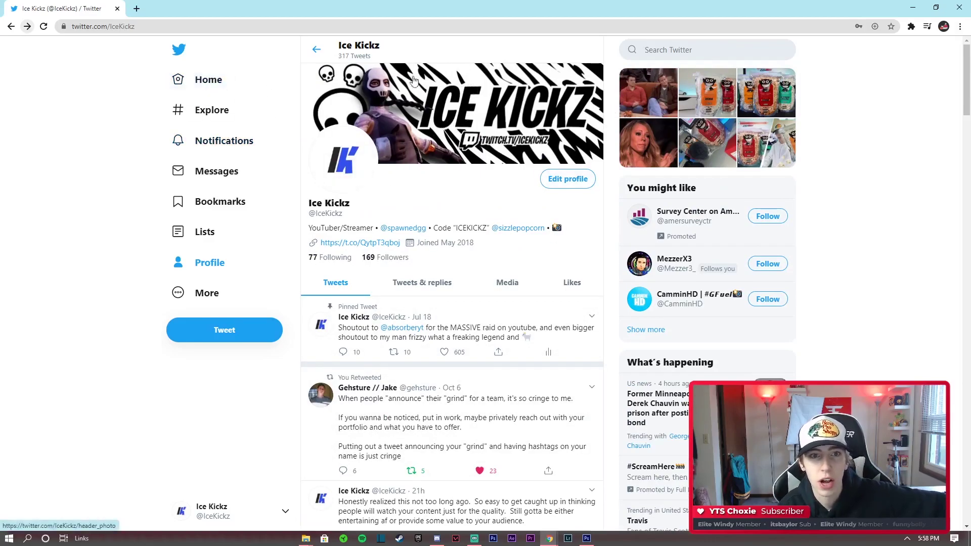
pyautogui.press('super+d')
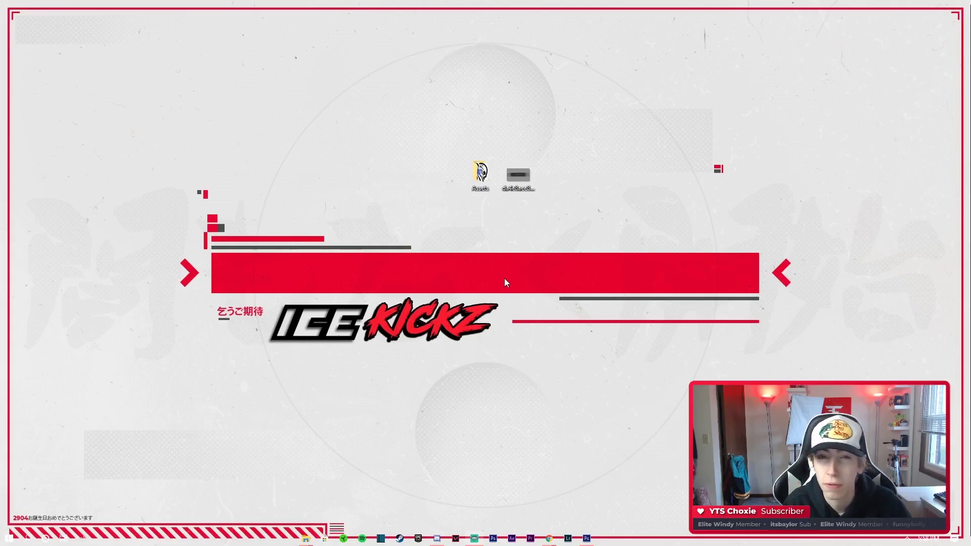
# Open the Assets desktop folder, reposition its window, and select the skull png image
pyautogui.doubleClick(480, 173)
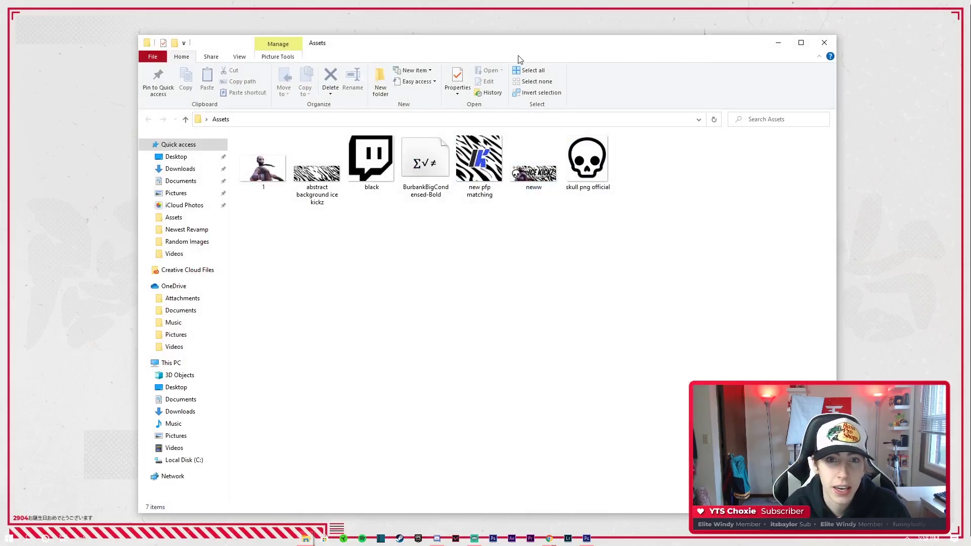
pyautogui.moveTo(539, 50); pyautogui.dragTo(557, 20)
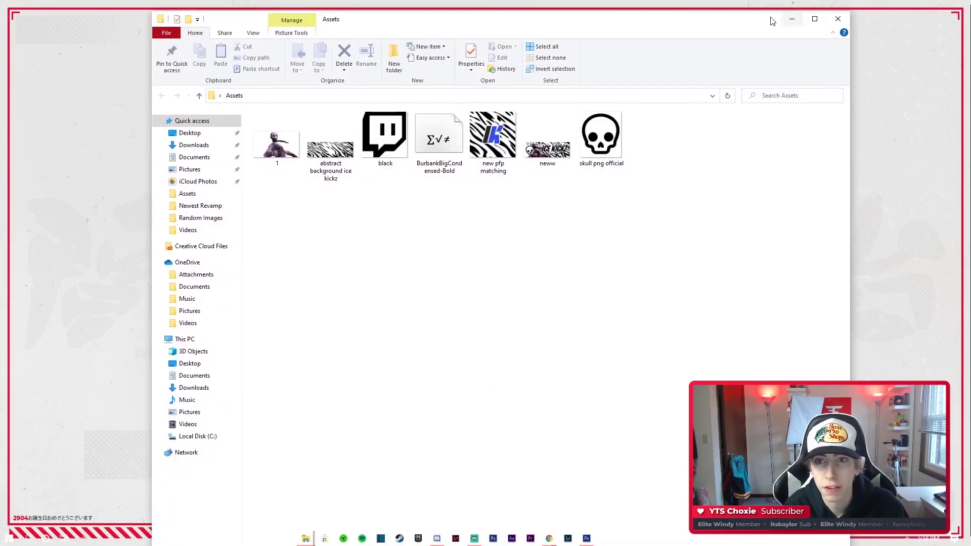
pyautogui.moveTo(769, 20); pyautogui.dragTo(765, 48)
pyautogui.moveTo(645, 67); pyautogui.dragTo(654, 26)
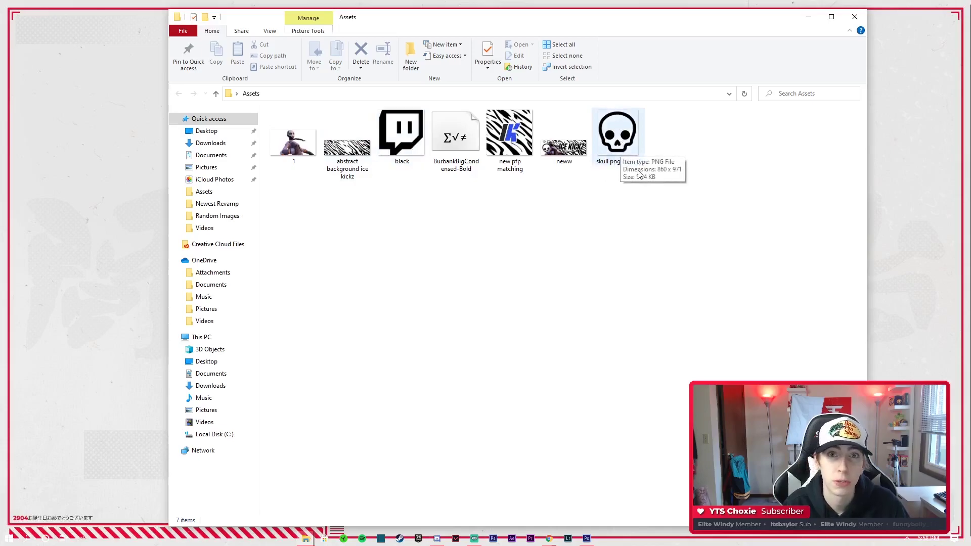
pyautogui.click(614, 148)
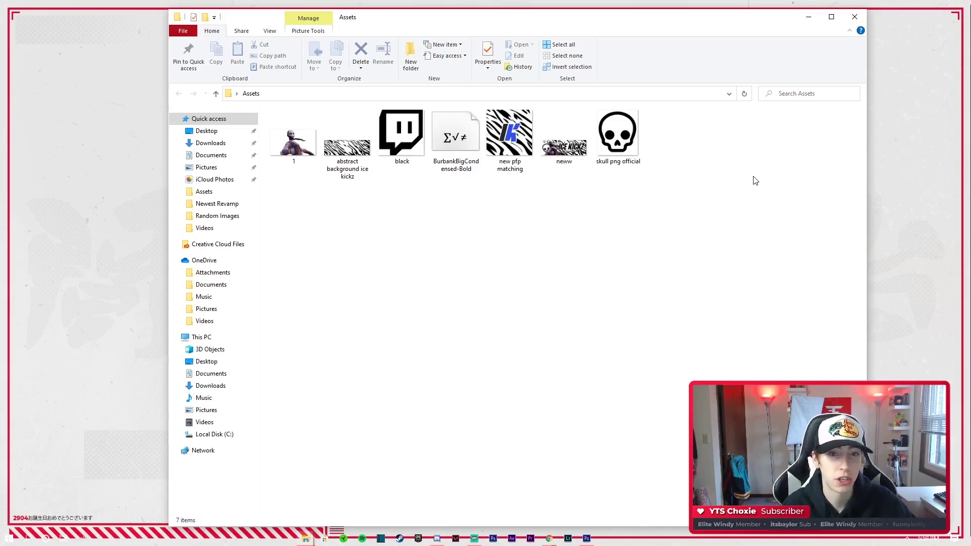
# Preview 'abstract background ice kickz', then minimize the preview and the Assets folder
pyautogui.doubleClick(348, 149)
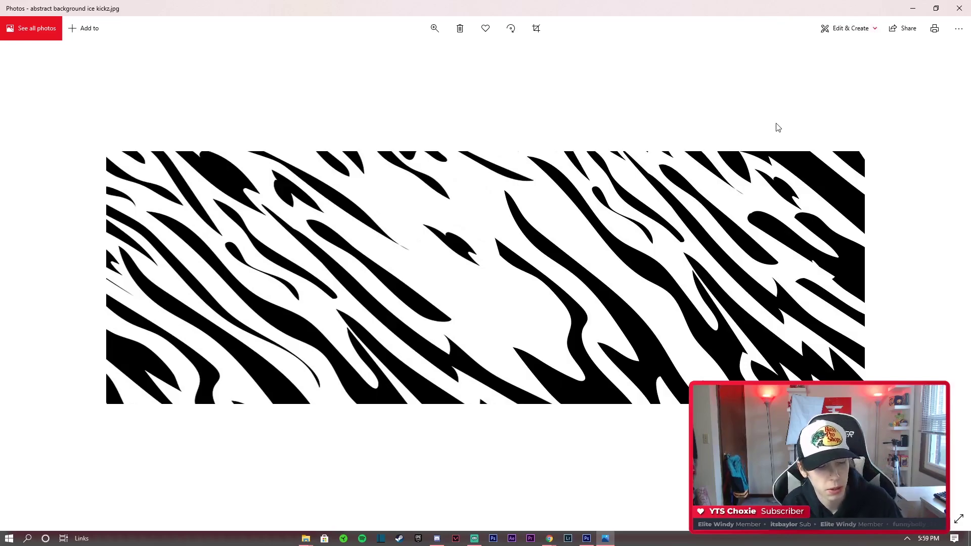
pyautogui.click(913, 8)
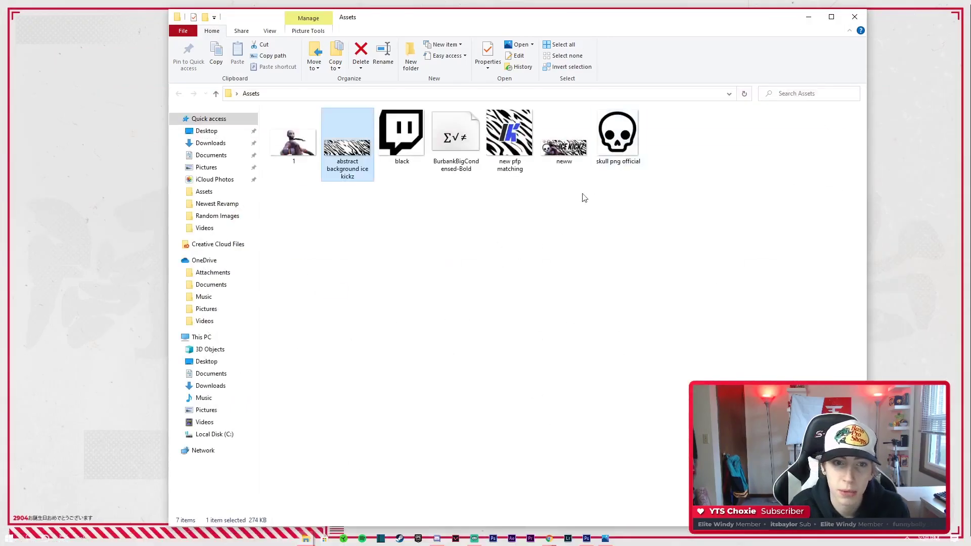
pyautogui.press('super+d')
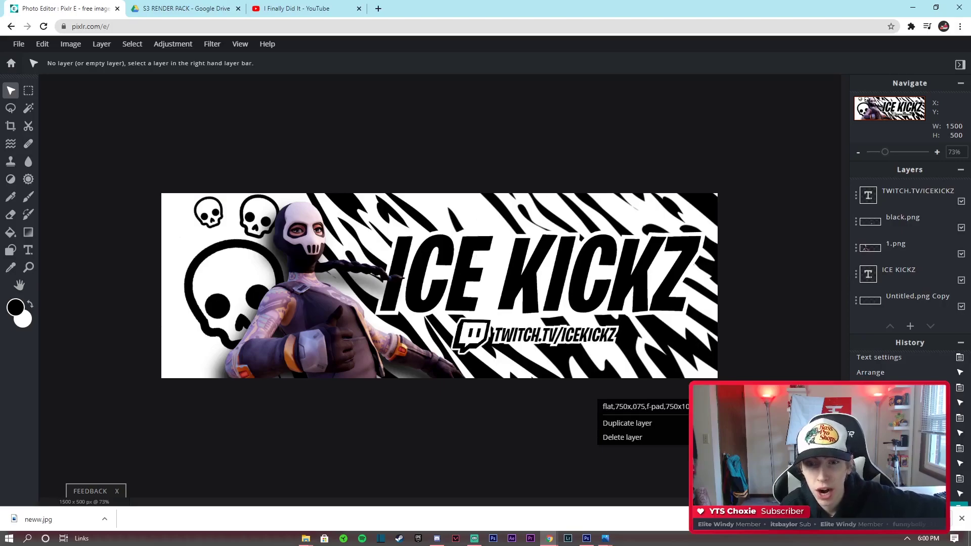
# Inspect the old header's 1.png character and ICE KICKZ text layers
pyautogui.click(475, 403)
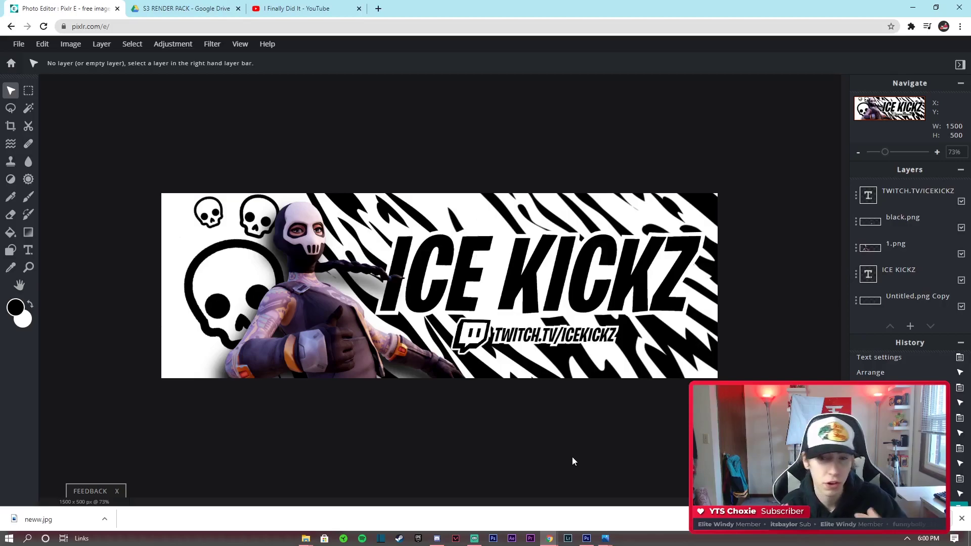
pyautogui.click(307, 300)
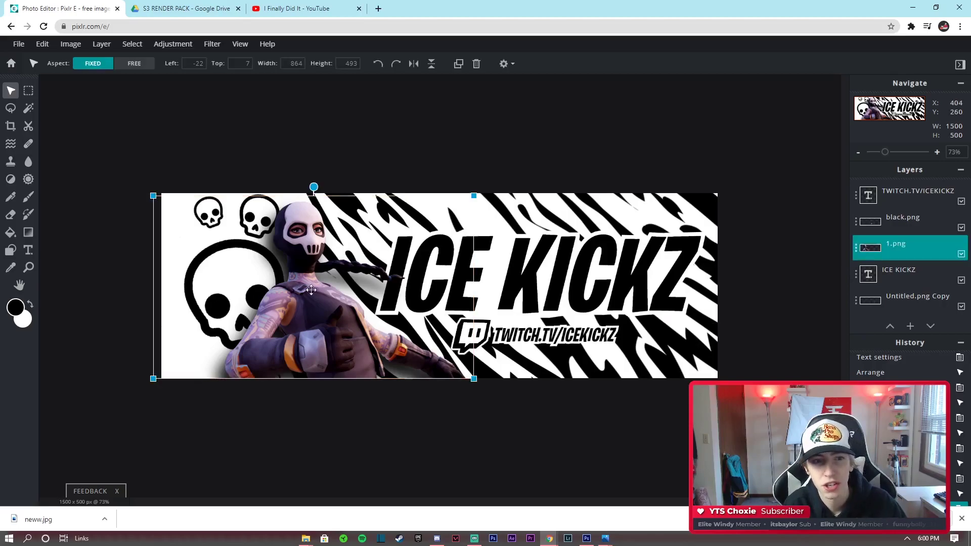
pyautogui.click(592, 423)
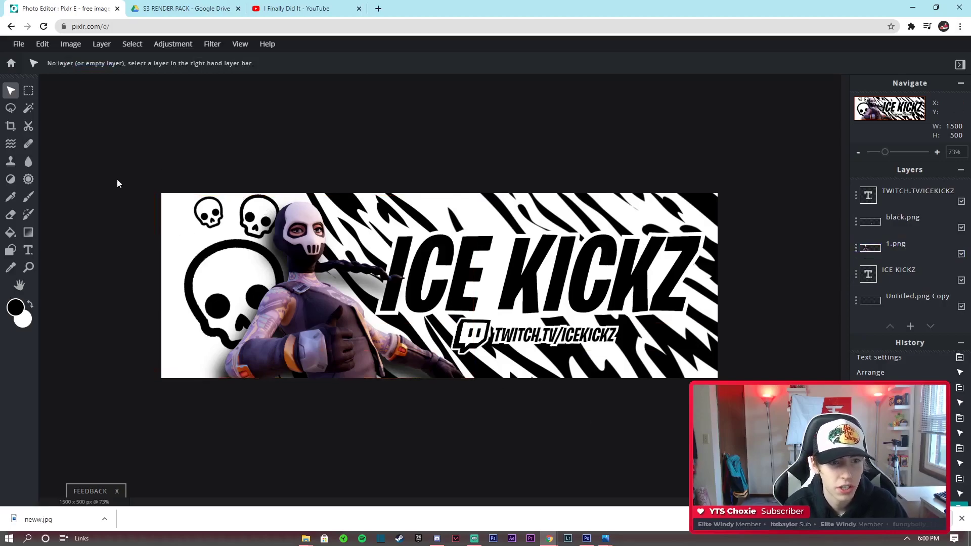
pyautogui.click(649, 343)
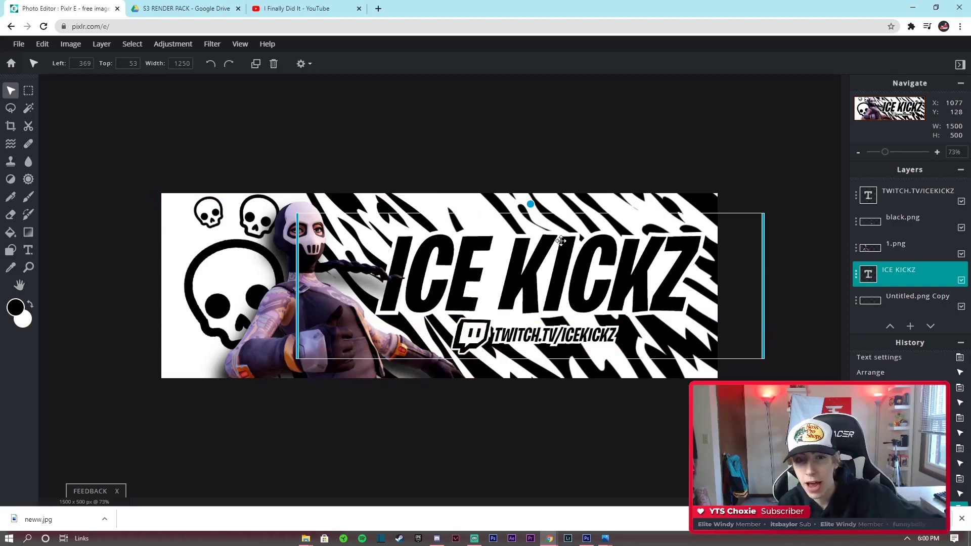
pyautogui.click(532, 478)
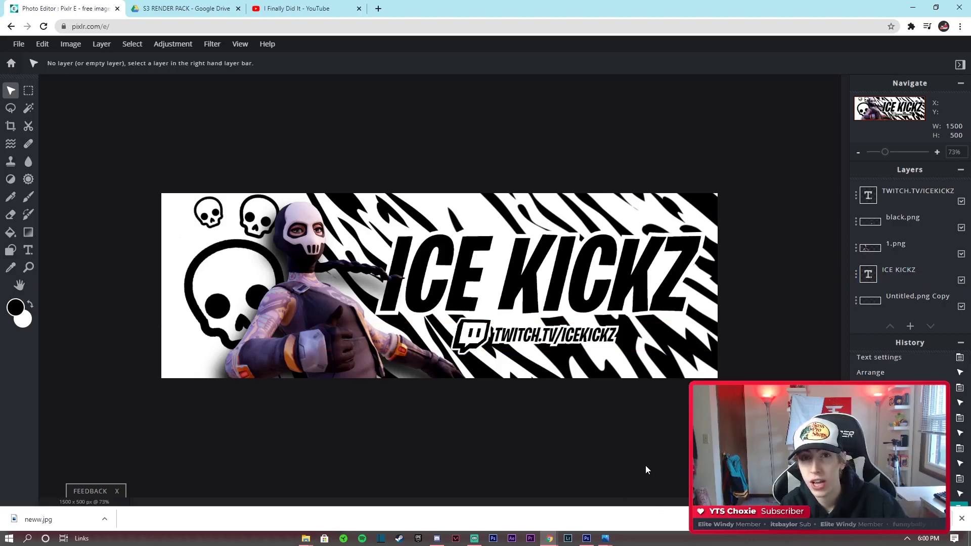
# Return to the Pixlr E start screen to create a new image
pyautogui.scroll(-2, 909, 234)
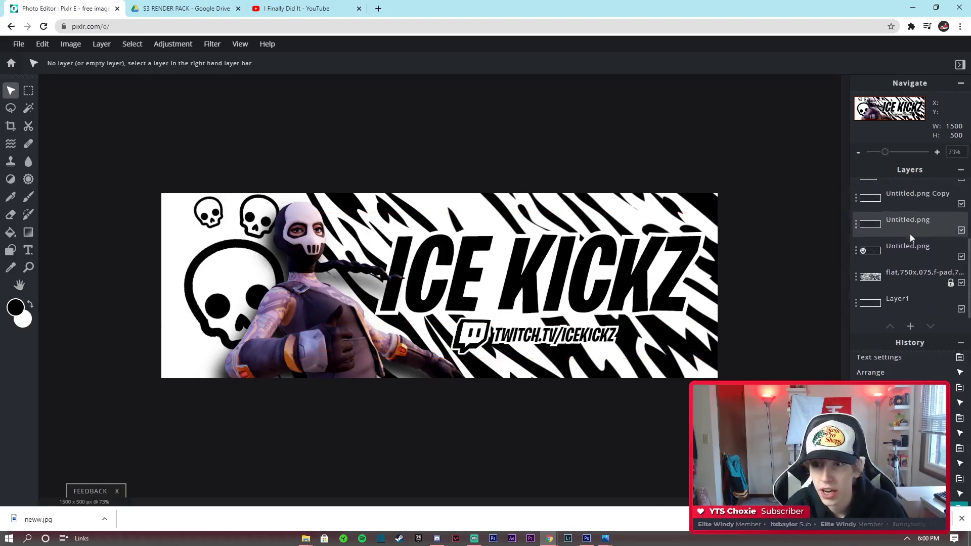
pyautogui.scroll(2, 912, 287)
pyautogui.scroll(-2, 885, 228)
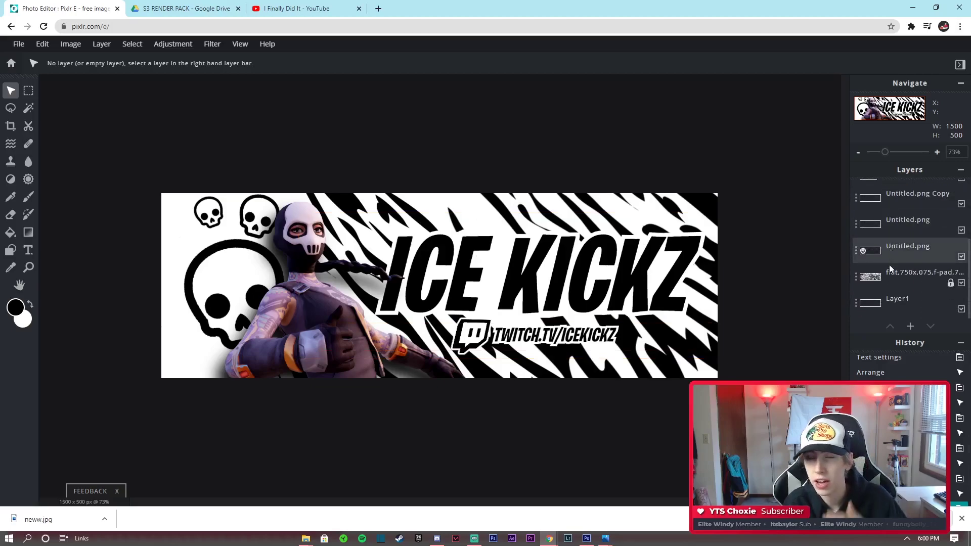
pyautogui.scroll(2, 888, 277)
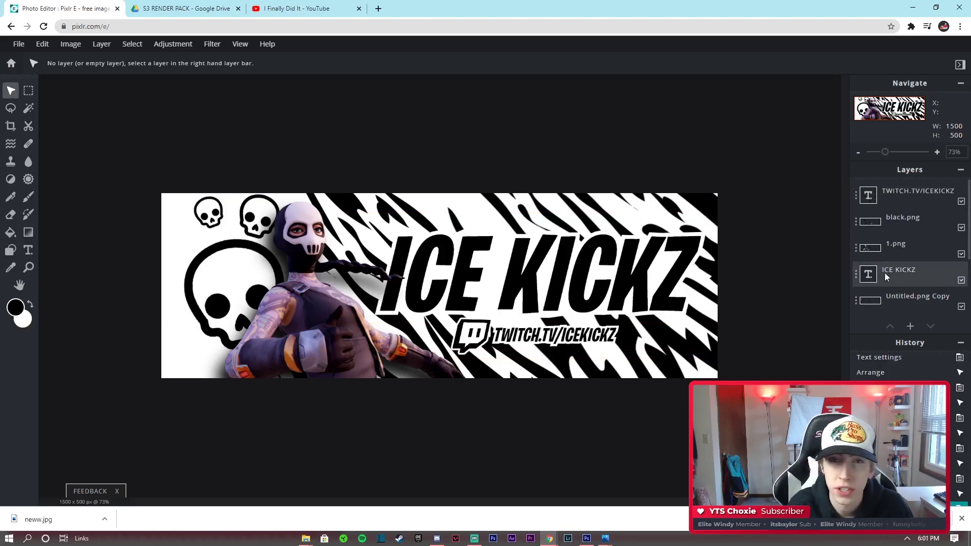
pyautogui.click(44, 26)
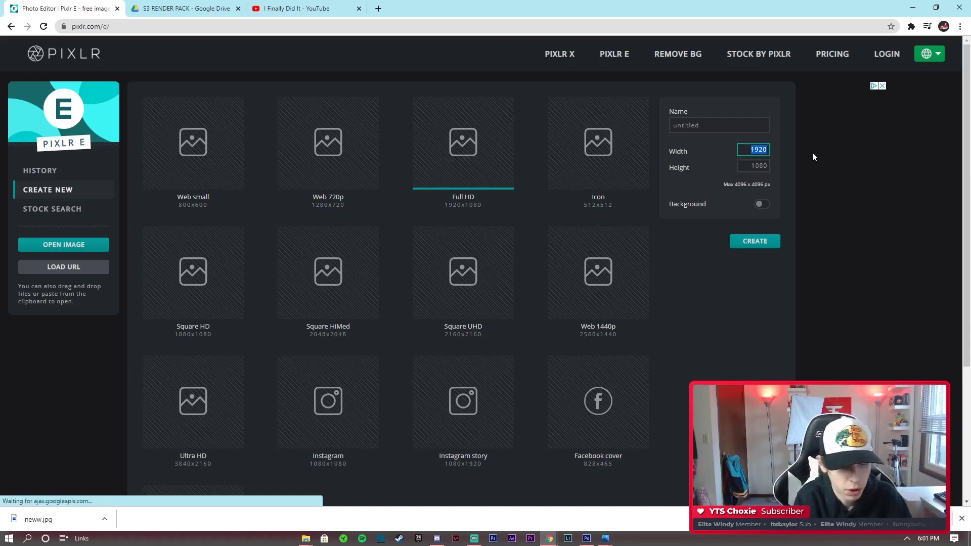
# Create a new 1500×500 image with a white background enabled
pyautogui.write('1500')
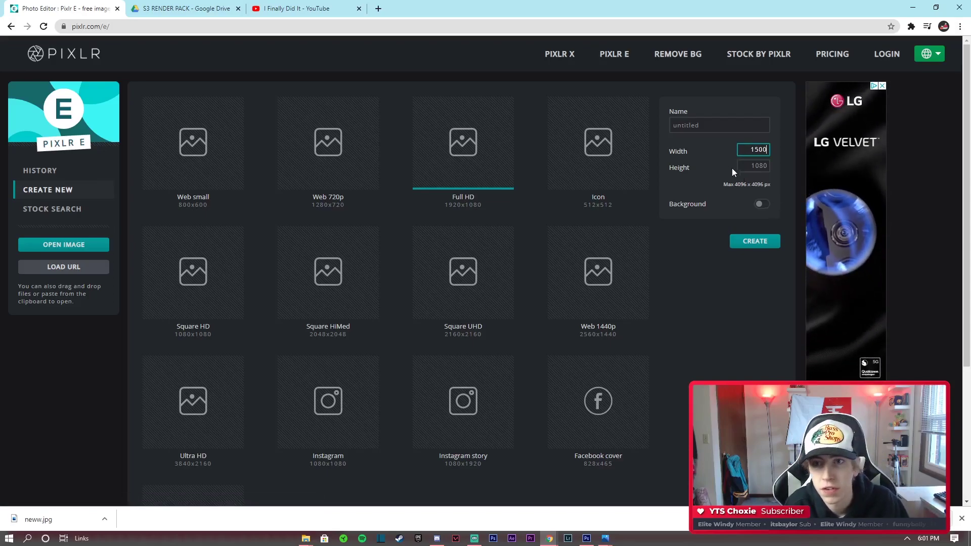
pyautogui.press('Tab')
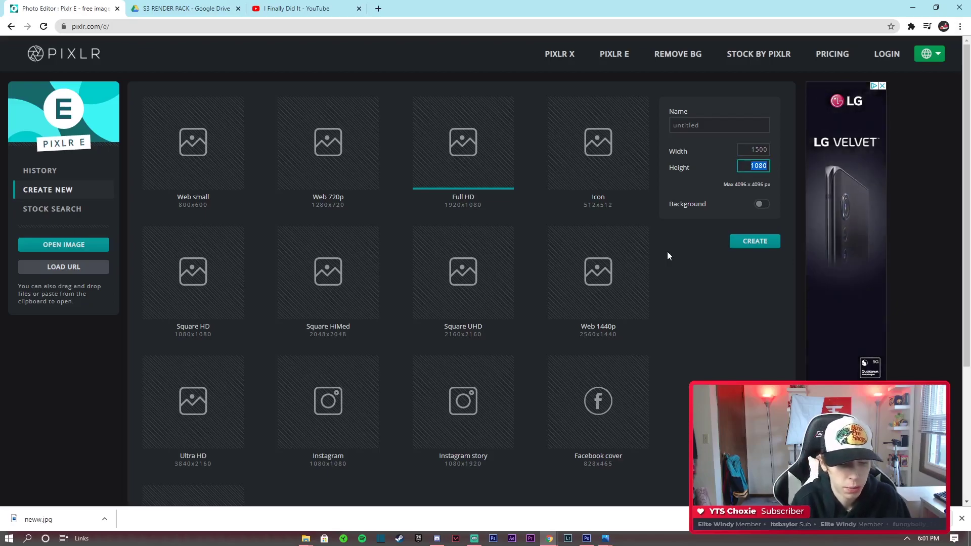
pyautogui.write('5000')
pyautogui.press('BackSpace')
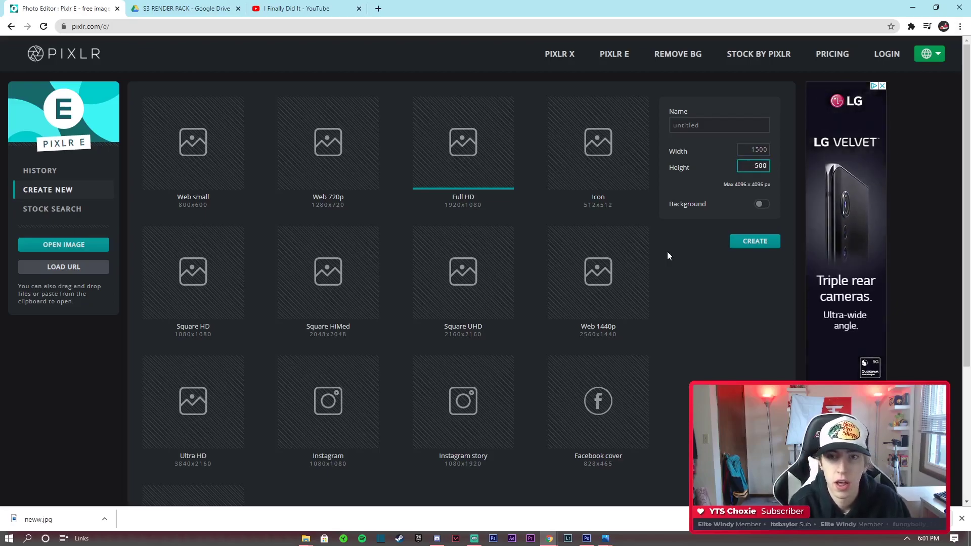
pyautogui.click(762, 204)
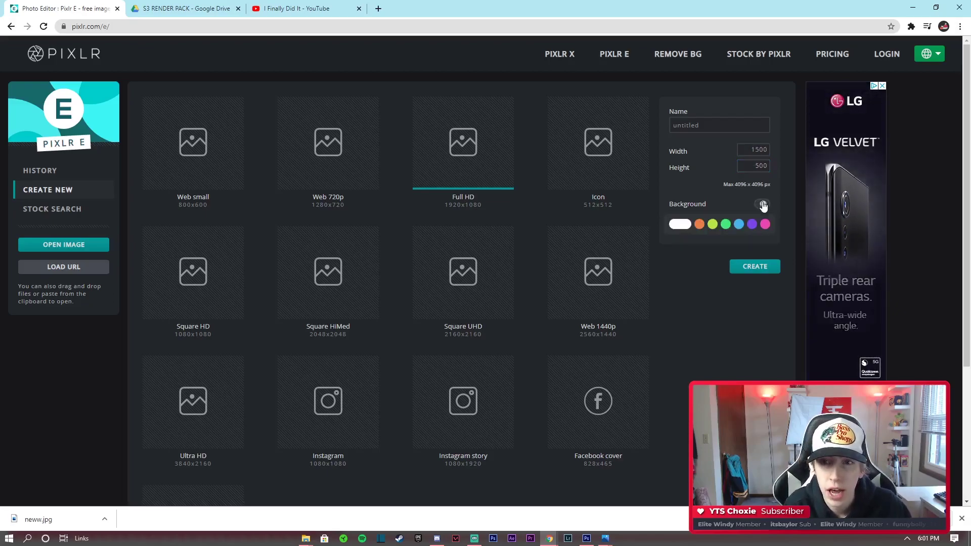
pyautogui.click(678, 226)
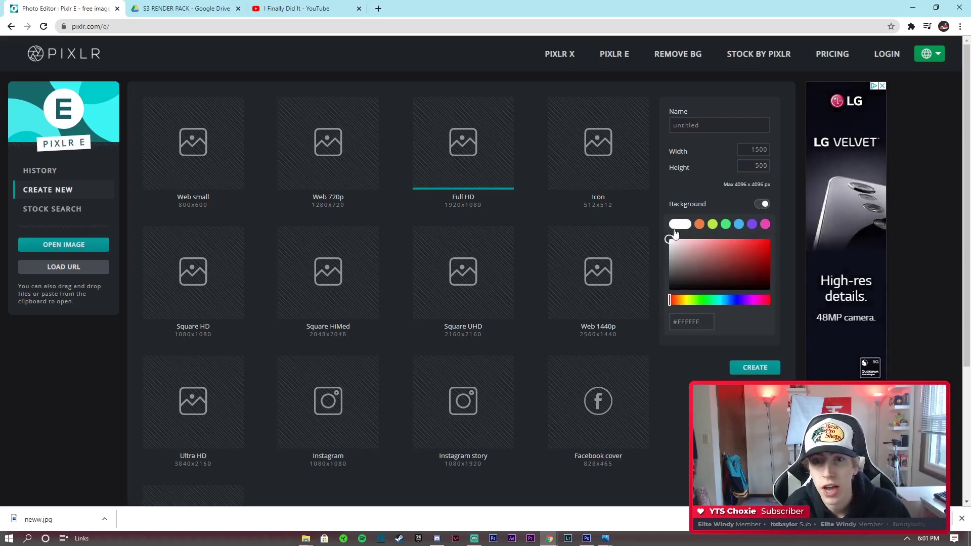
pyautogui.click(755, 368)
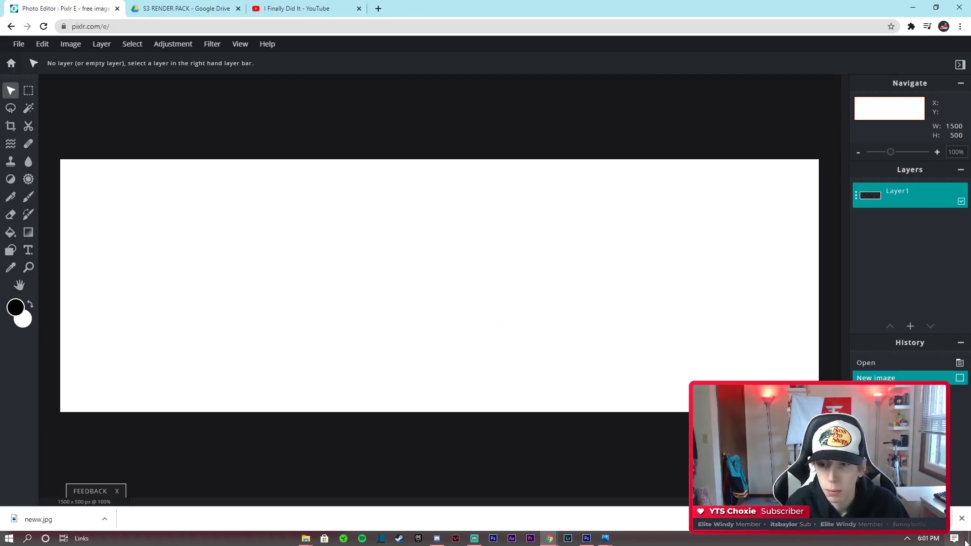
# Add 'abstract background ice kickz' from Assets as a layer on the new canvas
pyautogui.click(962, 520)
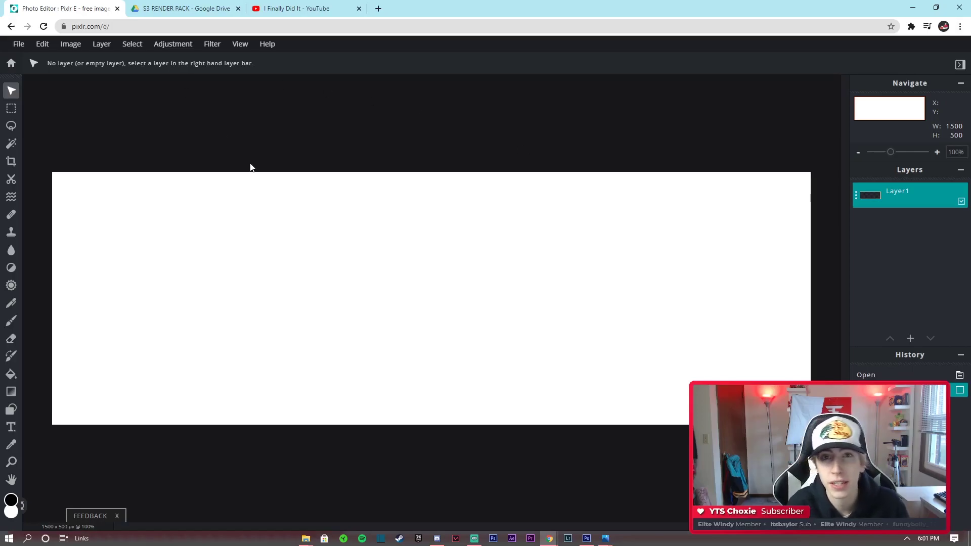
pyautogui.click(102, 44)
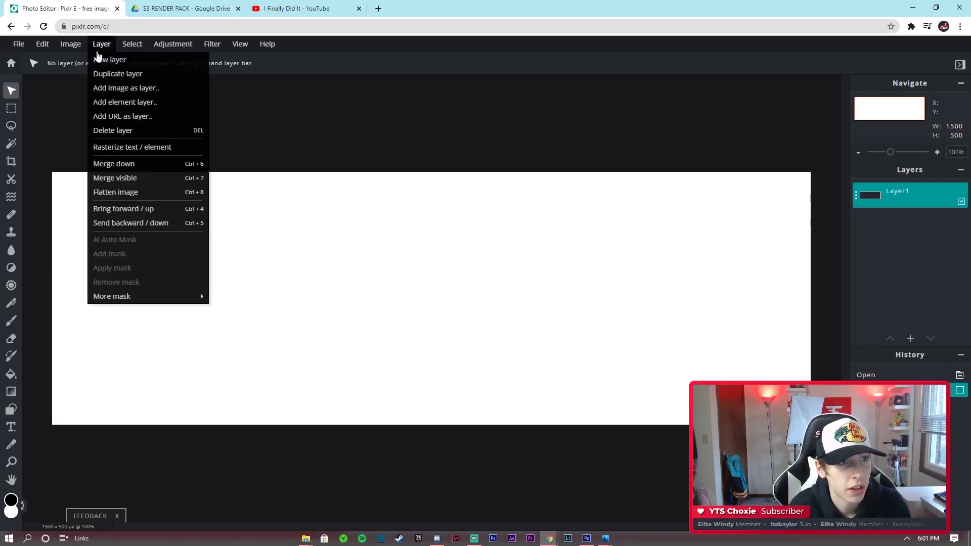
pyautogui.click(138, 91)
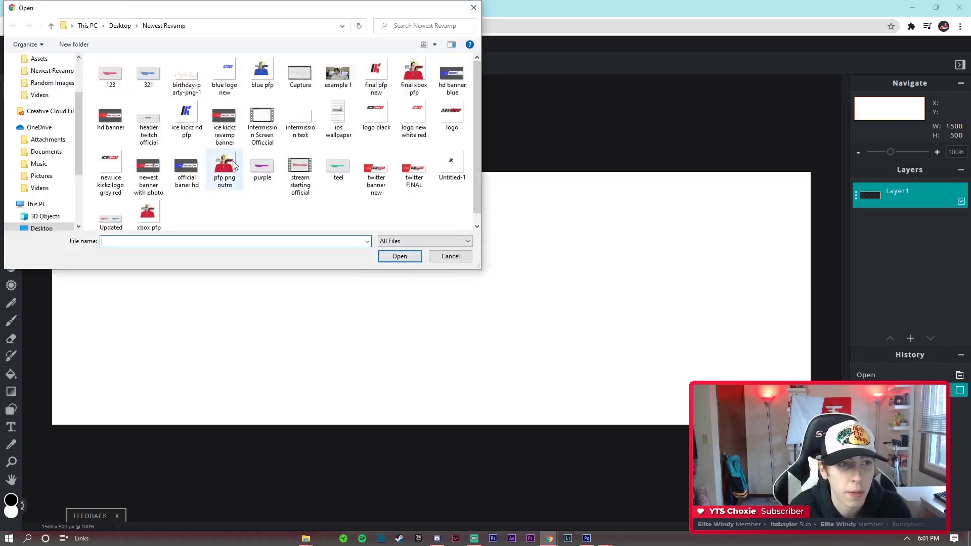
pyautogui.scroll(1, 46, 101)
pyautogui.click(39, 70)
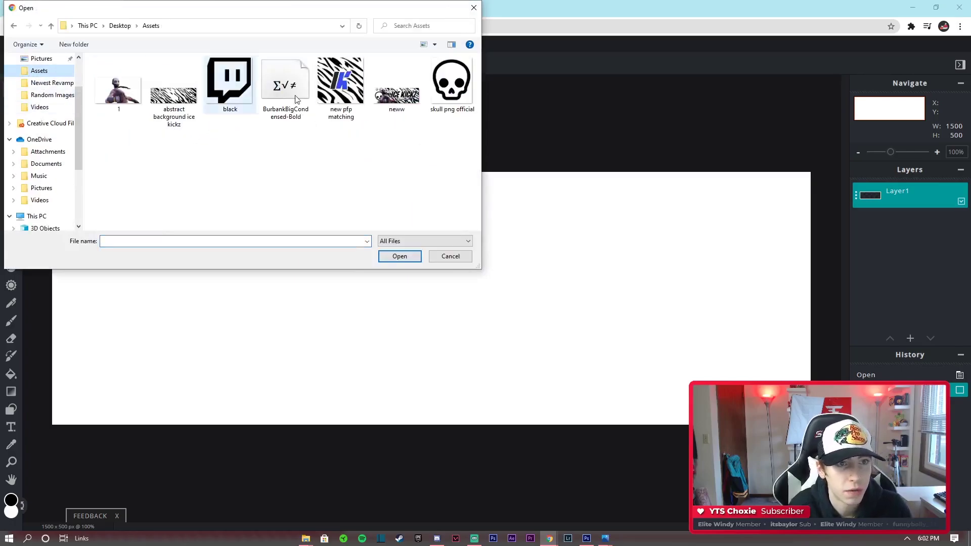
pyautogui.moveTo(295, 9); pyautogui.dragTo(677, 103)
pyautogui.doubleClick(556, 188)
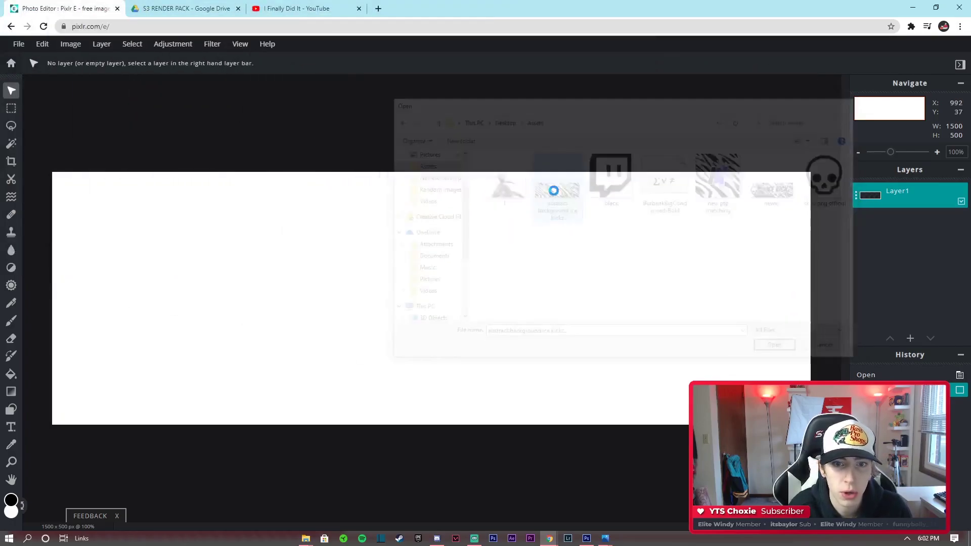
# Check the zebra layer by toggling its visibility, then start adding another image as a layer
pyautogui.click(509, 137)
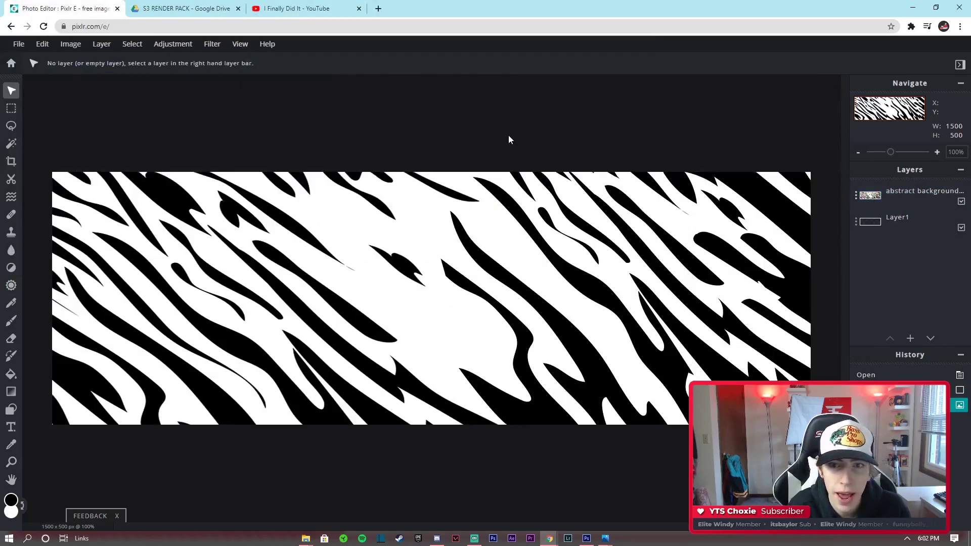
pyautogui.click(714, 236)
pyautogui.click(643, 110)
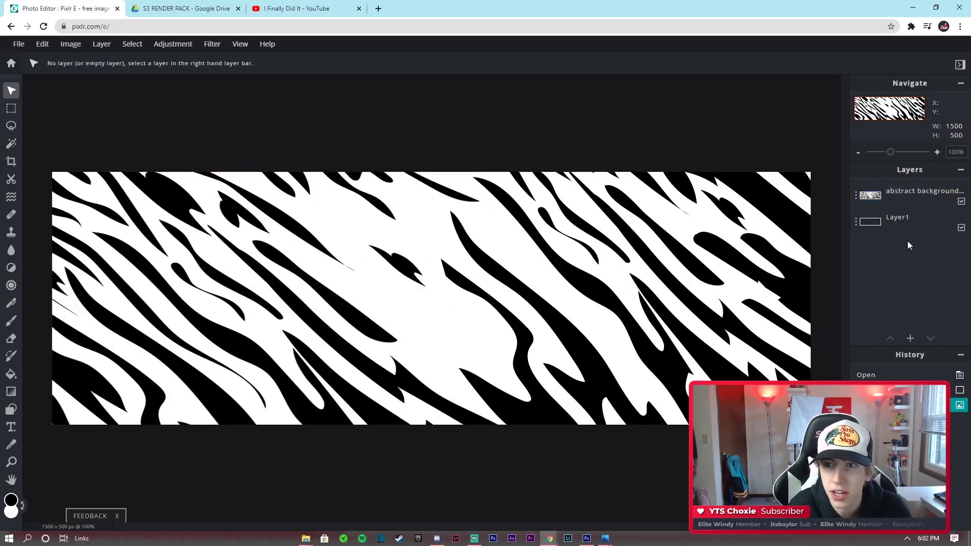
pyautogui.click(924, 191)
pyautogui.click(822, 306)
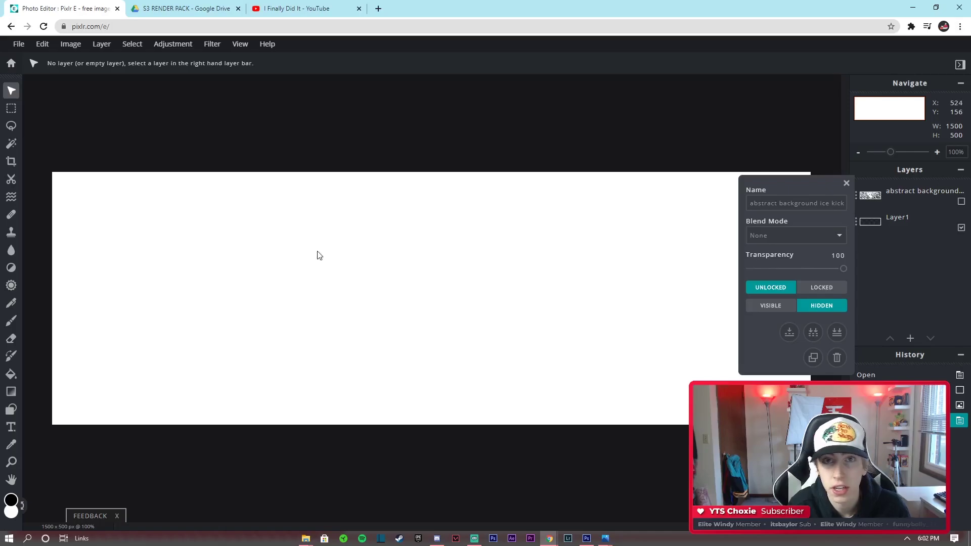
pyautogui.click(768, 304)
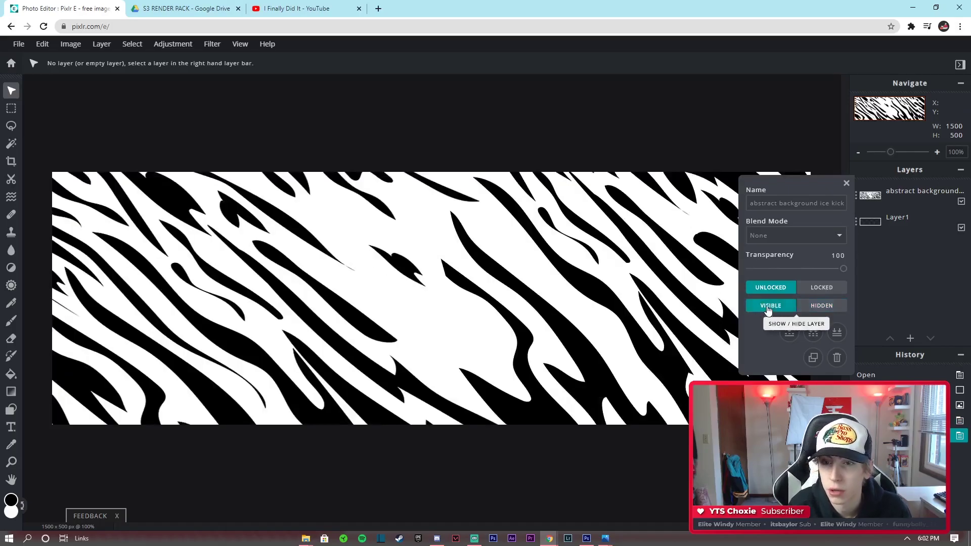
pyautogui.click(847, 183)
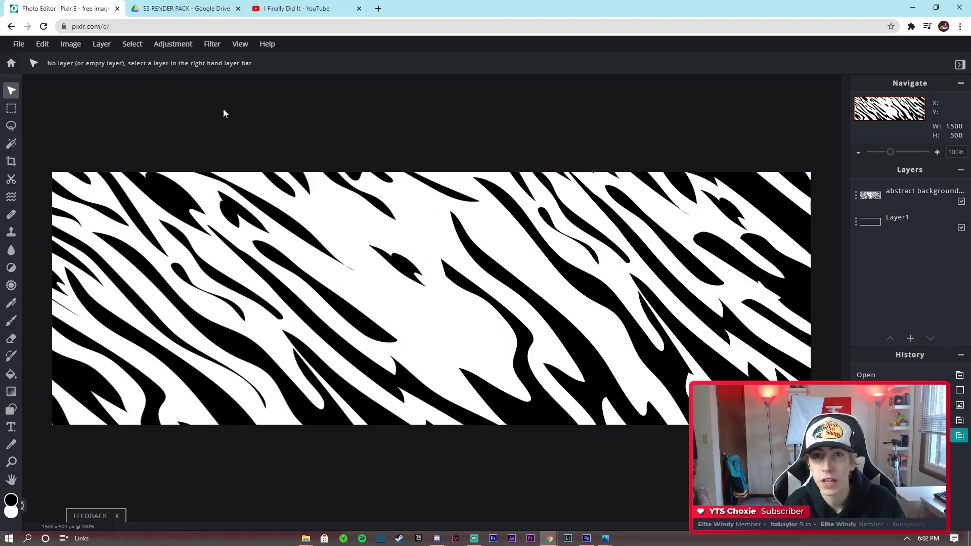
pyautogui.click(102, 45)
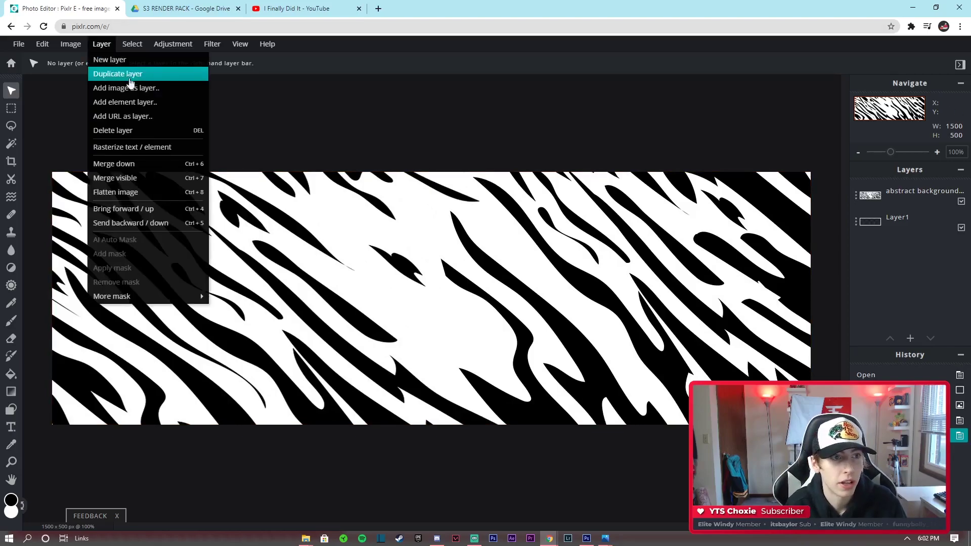
pyautogui.click(130, 88)
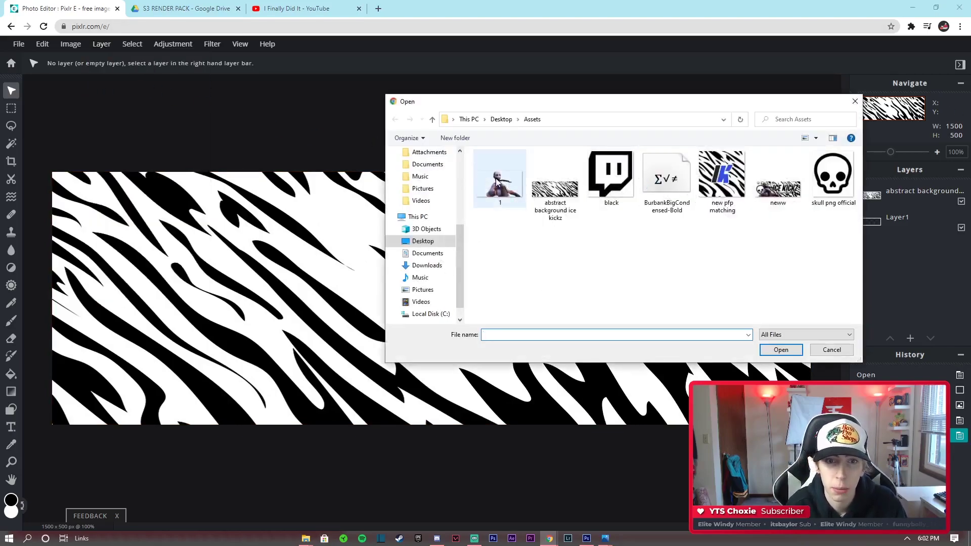
# Open file '1' as a layer and shrink it with Free transform to 1160×653
pyautogui.doubleClick(497, 181)
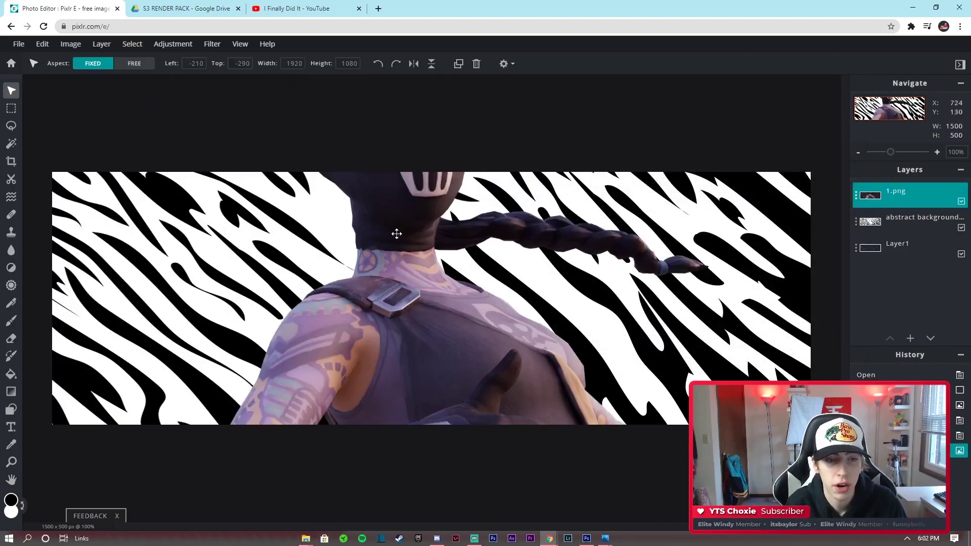
pyautogui.click(43, 44)
pyautogui.click(61, 150)
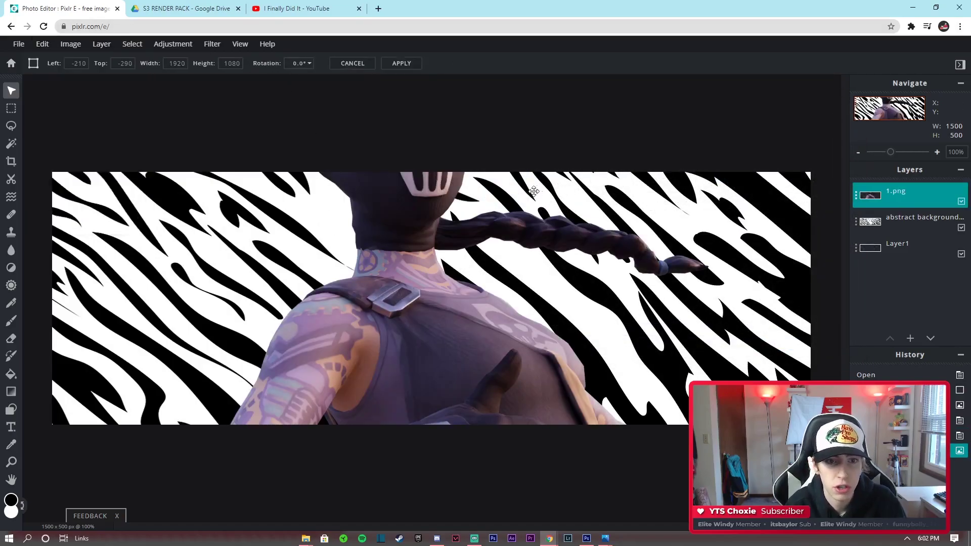
pyautogui.moveTo(534, 191); pyautogui.dragTo(427, 306)
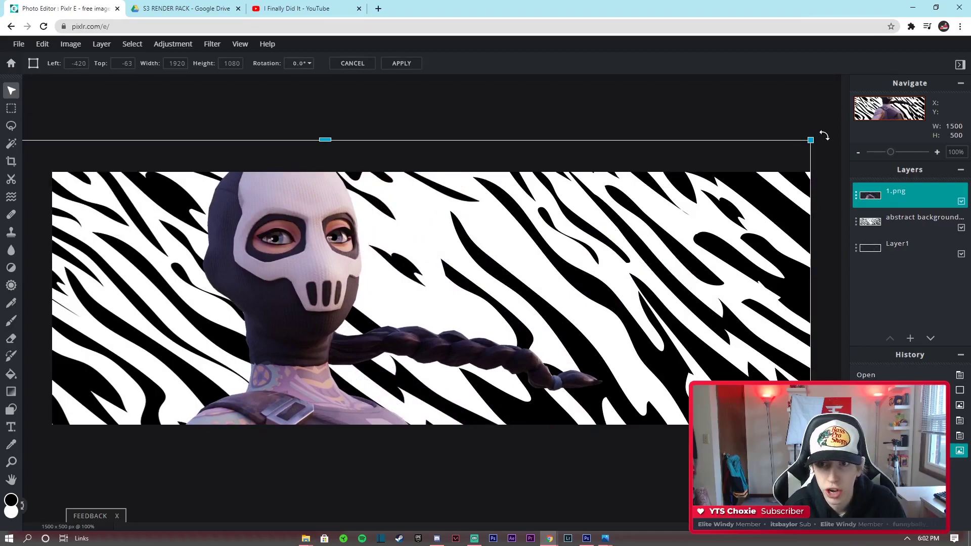
pyautogui.moveTo(811, 140); pyautogui.dragTo(433, 255)
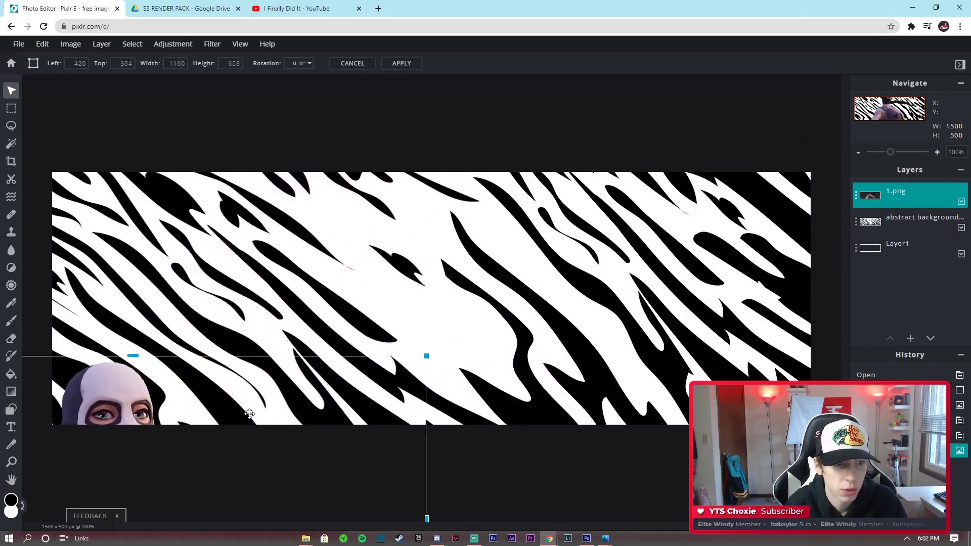
# Scale the character to about 861×484 on the banner's left side and apply
pyautogui.moveTo(251, 414); pyautogui.dragTo(502, 180)
pyautogui.moveTo(679, 122); pyautogui.dragTo(546, 195)
pyautogui.moveTo(429, 283); pyautogui.dragTo(306, 307)
pyautogui.moveTo(489, 172); pyautogui.dragTo(472, 185)
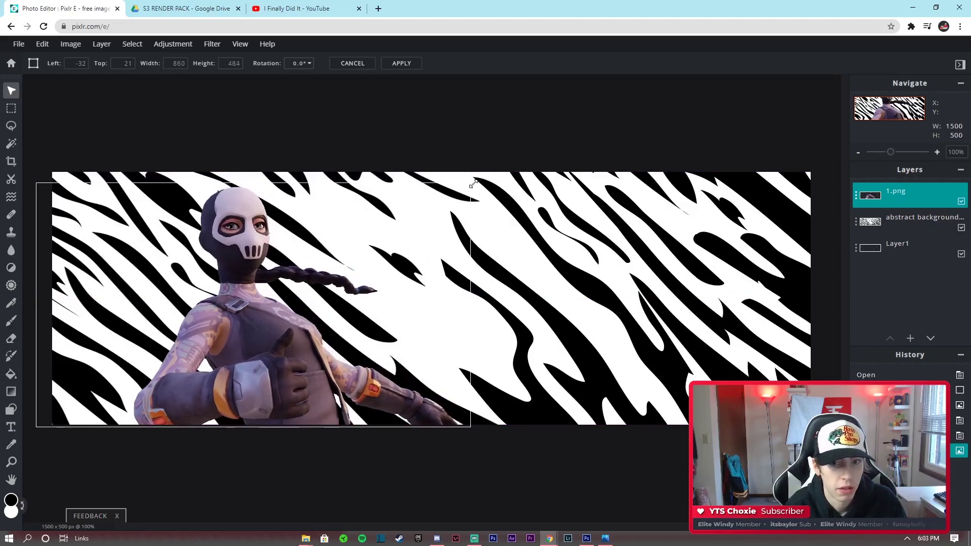
pyautogui.moveTo(375, 255); pyautogui.dragTo(368, 253)
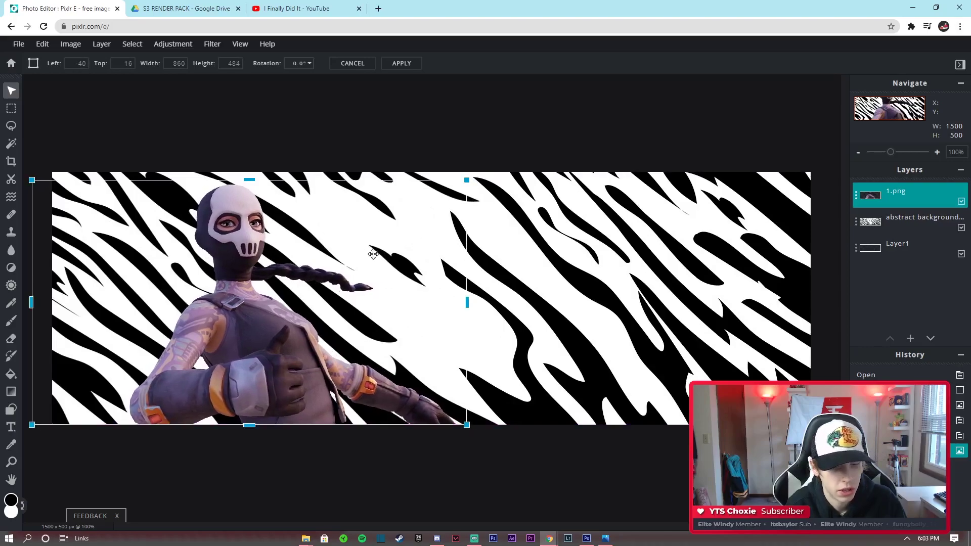
pyautogui.click(445, 458)
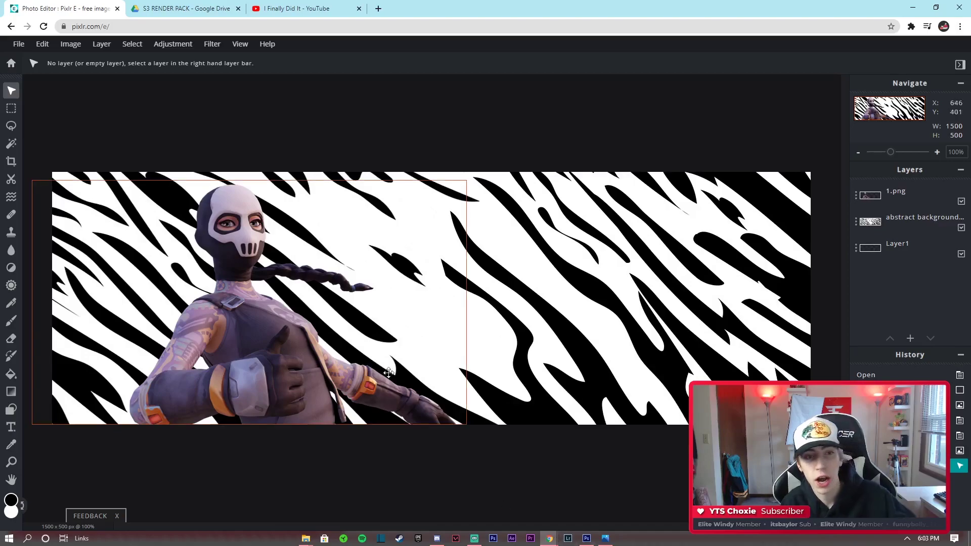